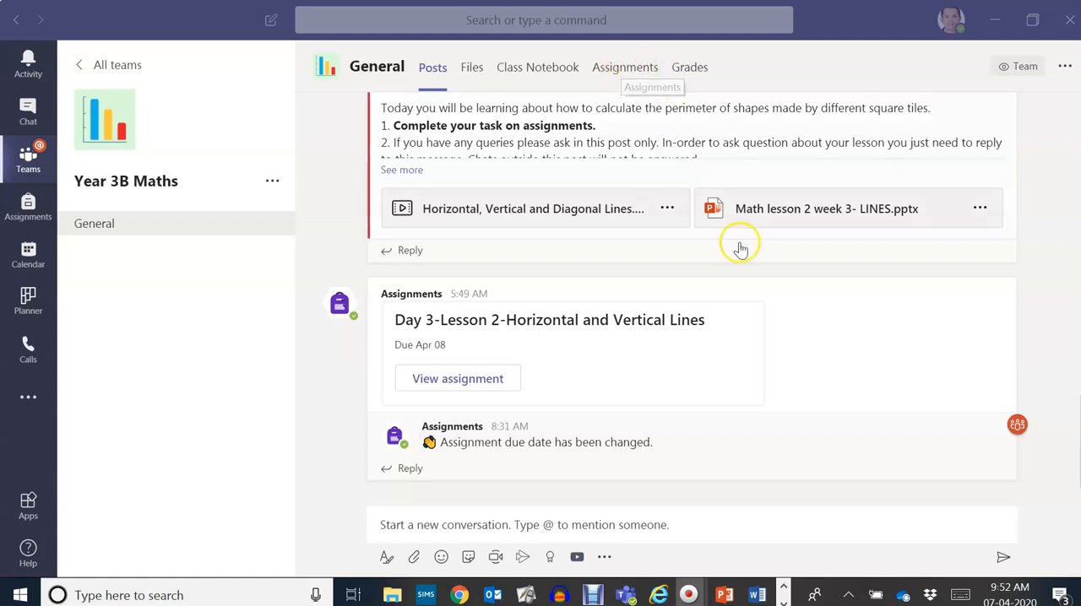
Open the 'Day 3-Lesson 2-Horizontal and Vertical Lines' assignment details page.
click(468, 381)
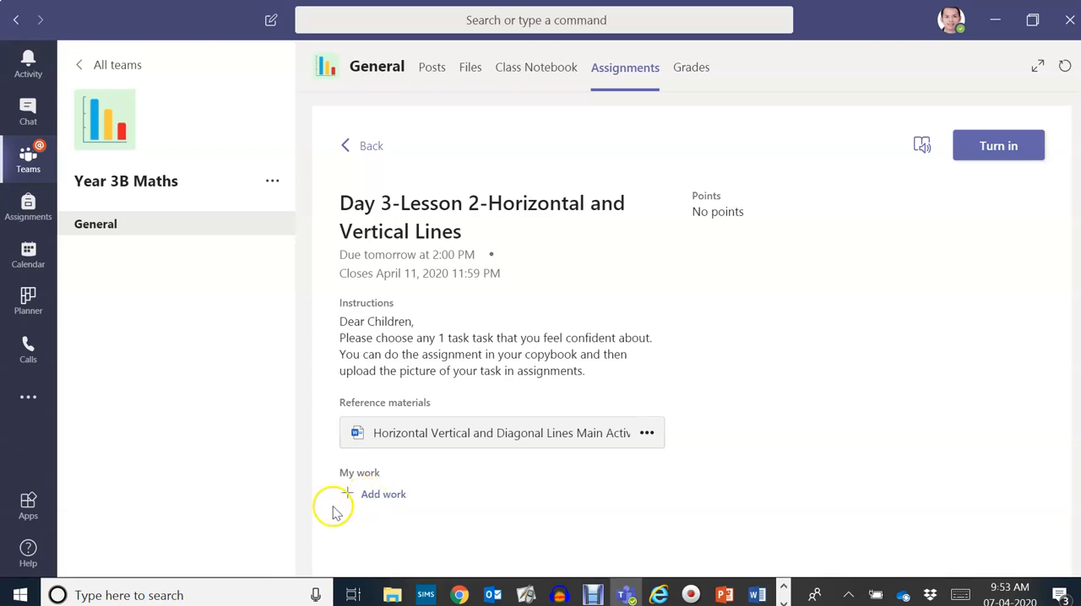
Start adding work to the assignment from the My work section.
click(382, 497)
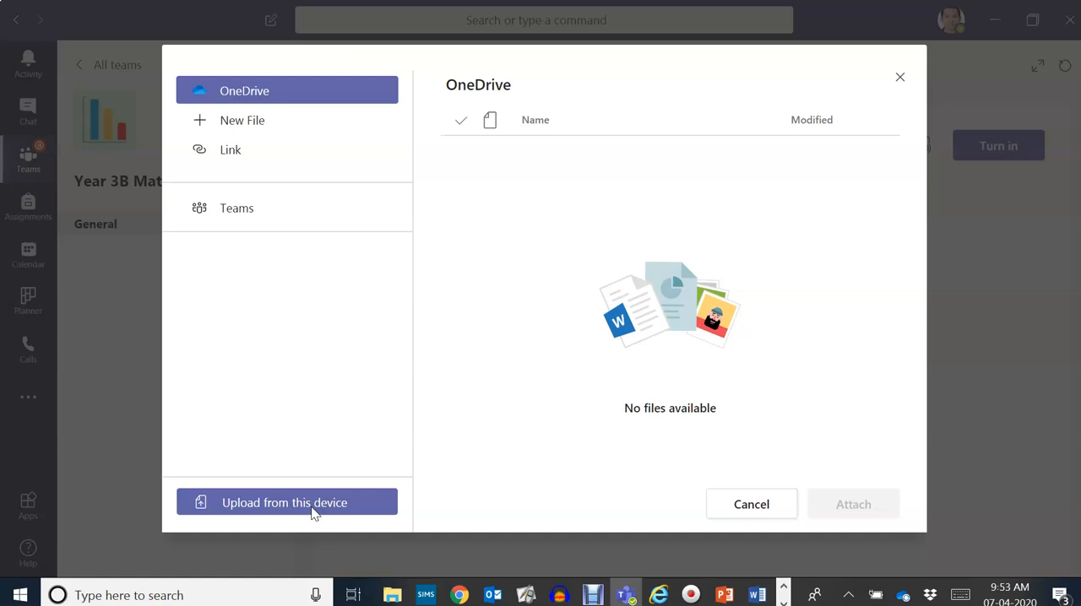
Upload 'Math - Activity lesson1 week3, Lines.docx' from Distance Learning > Maths > week 3 on this device.
click(313, 512)
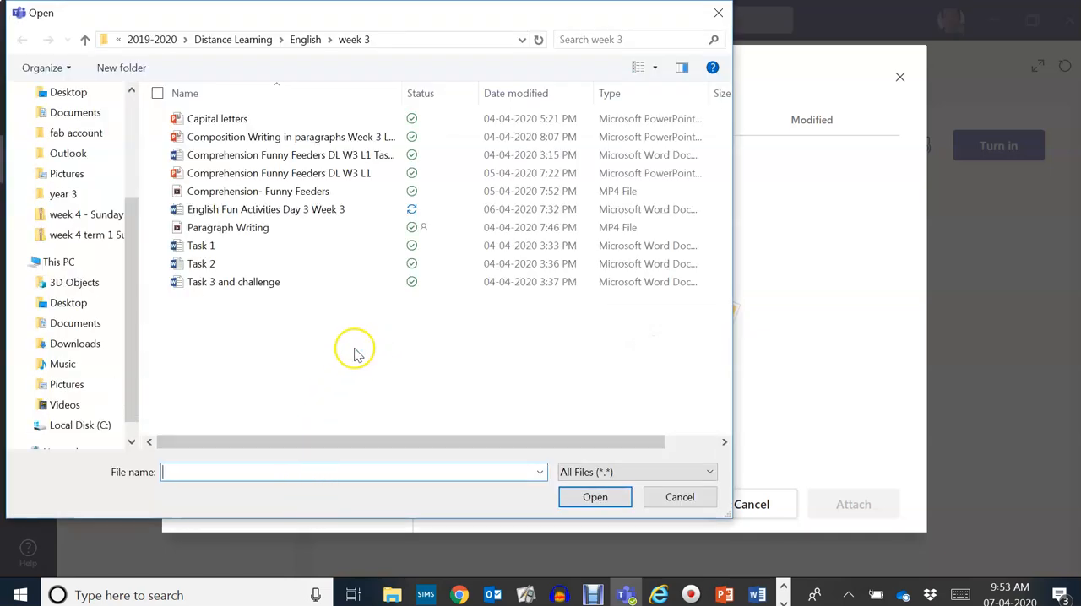
click(83, 40)
click(82, 42)
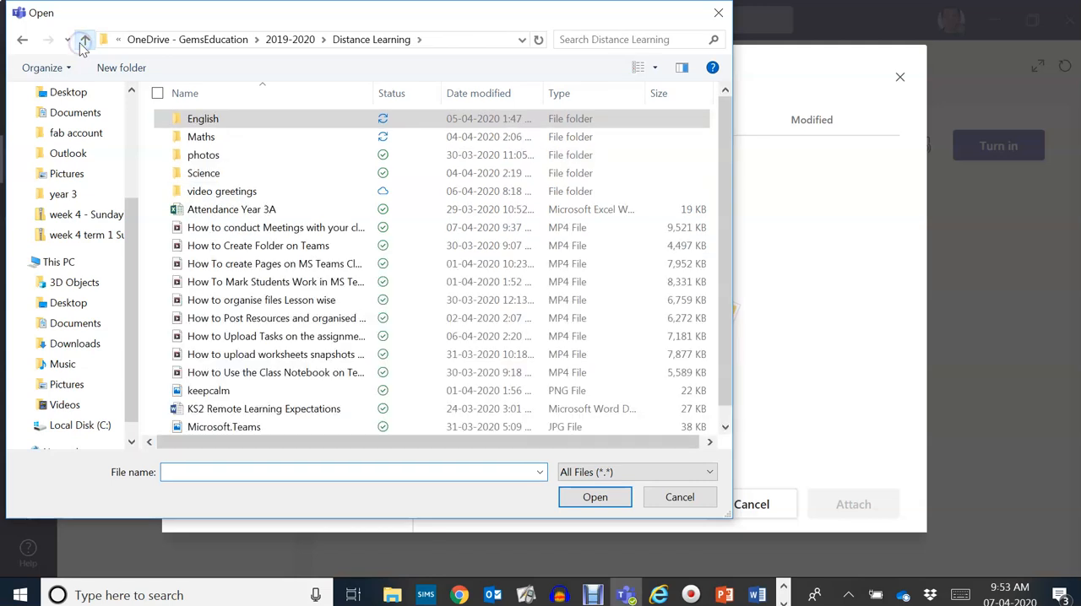
double_click(193, 135)
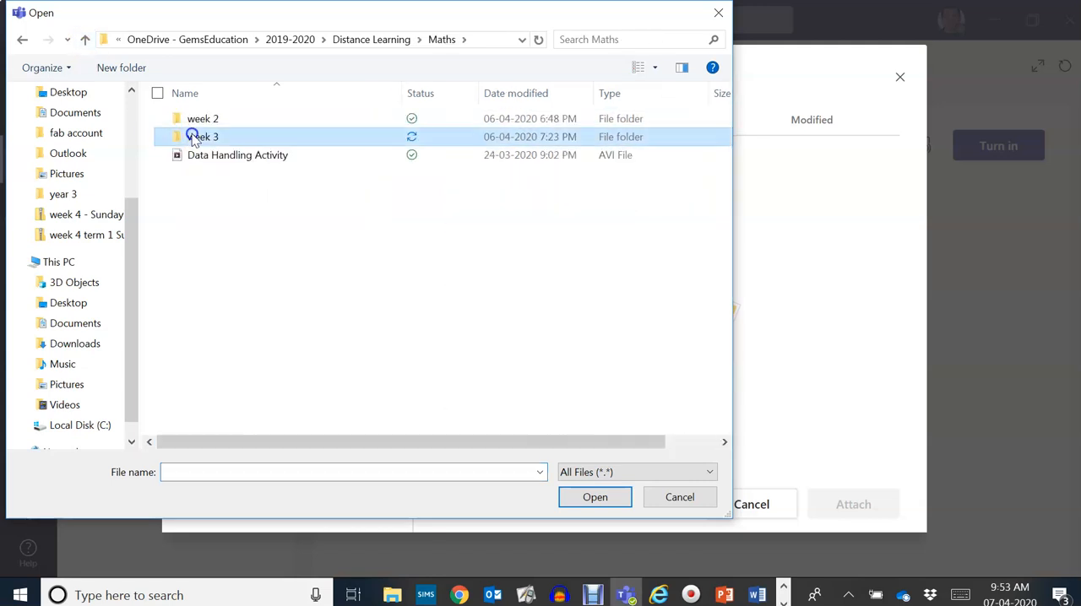
double_click(192, 137)
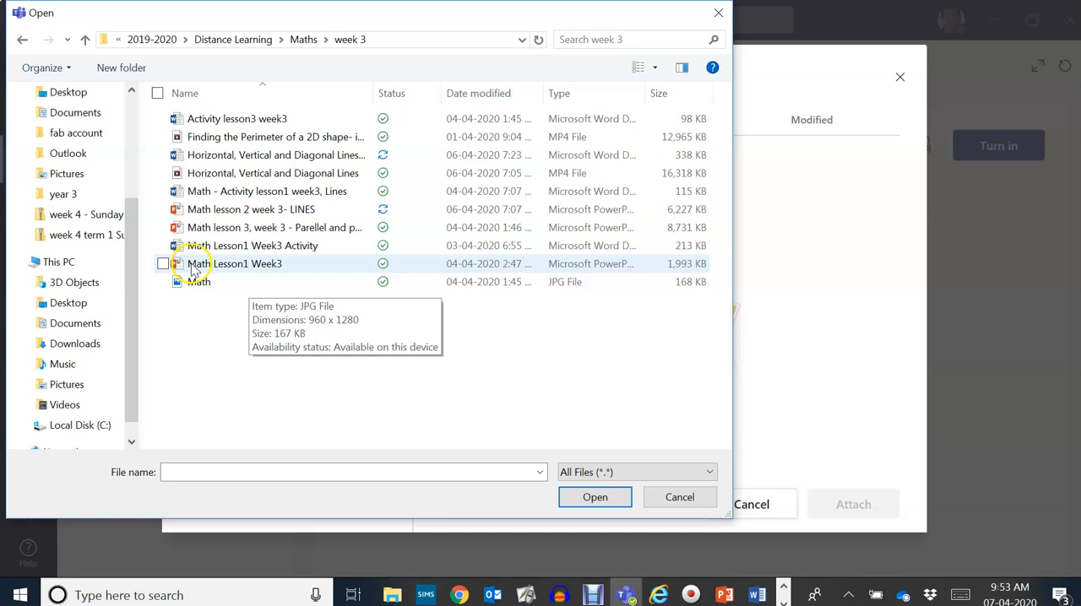
double_click(287, 191)
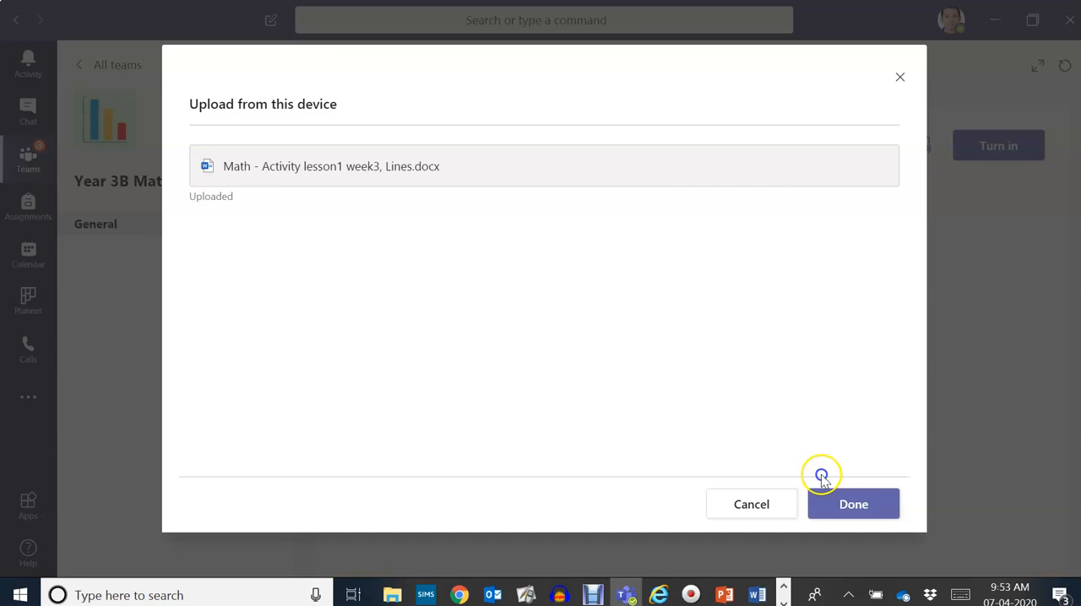
Confirm the uploaded file with Done, then back out and close the add-work dialog.
click(853, 504)
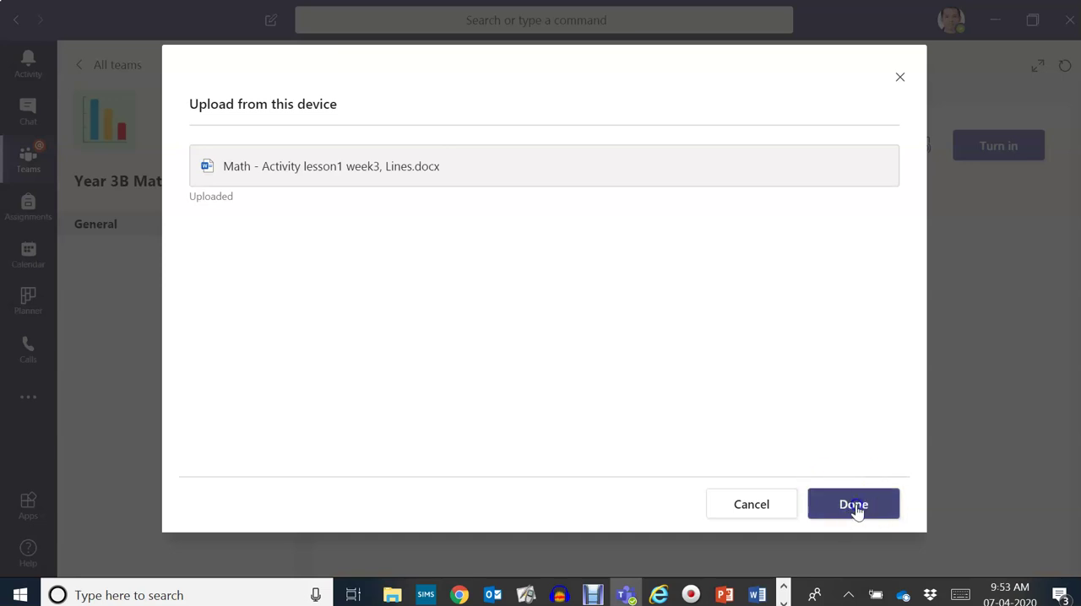
click(754, 507)
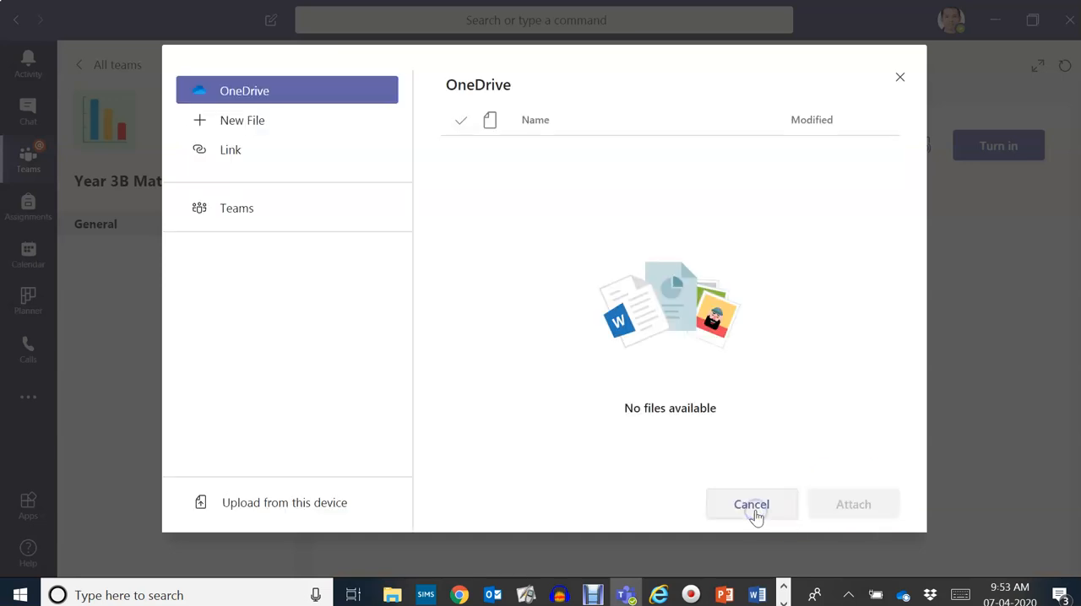
click(899, 78)
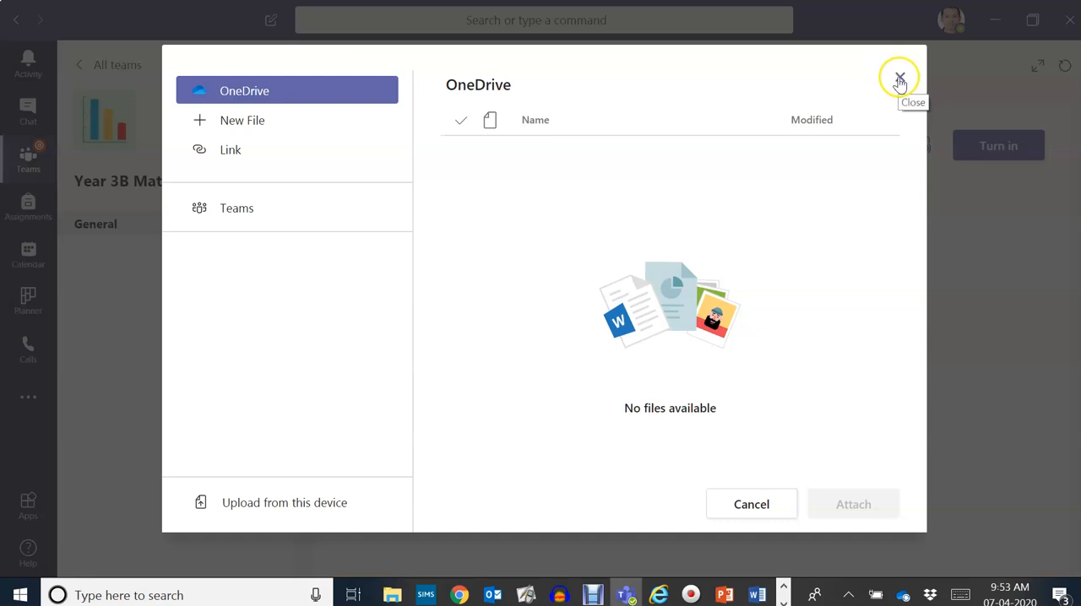